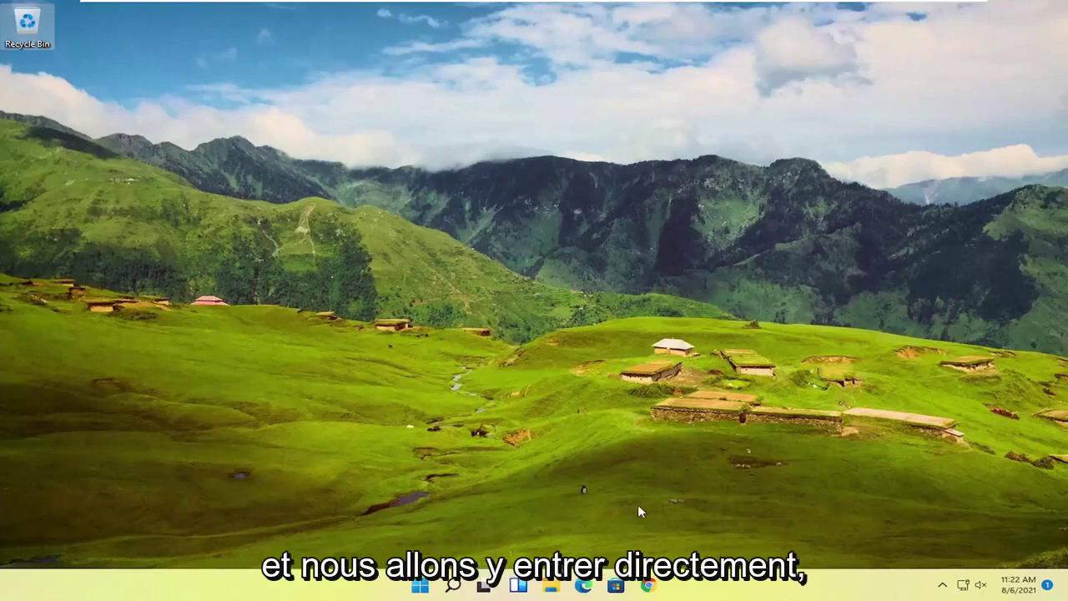
Open File Explorer and browse to This PC > Local Disk (C:) > Users > Computer User
click(554, 586)
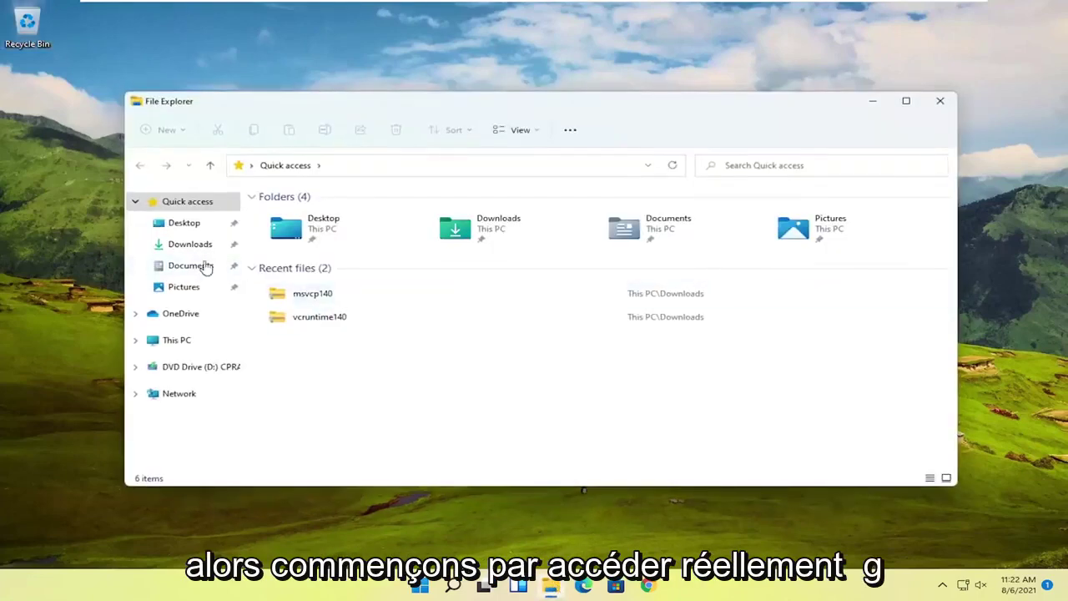
click(189, 341)
double_click(318, 318)
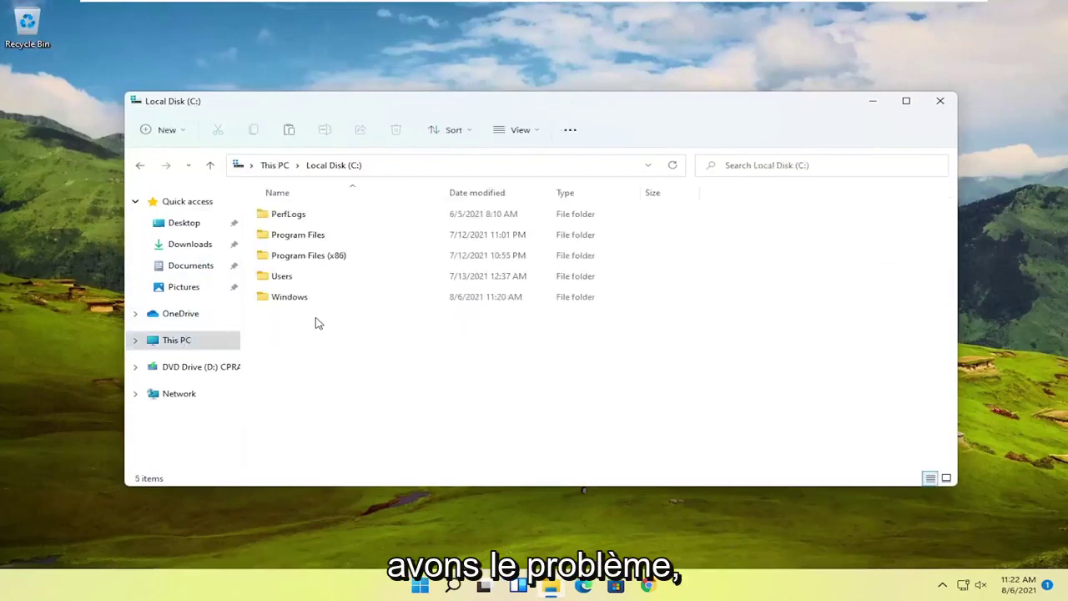
double_click(284, 278)
double_click(291, 219)
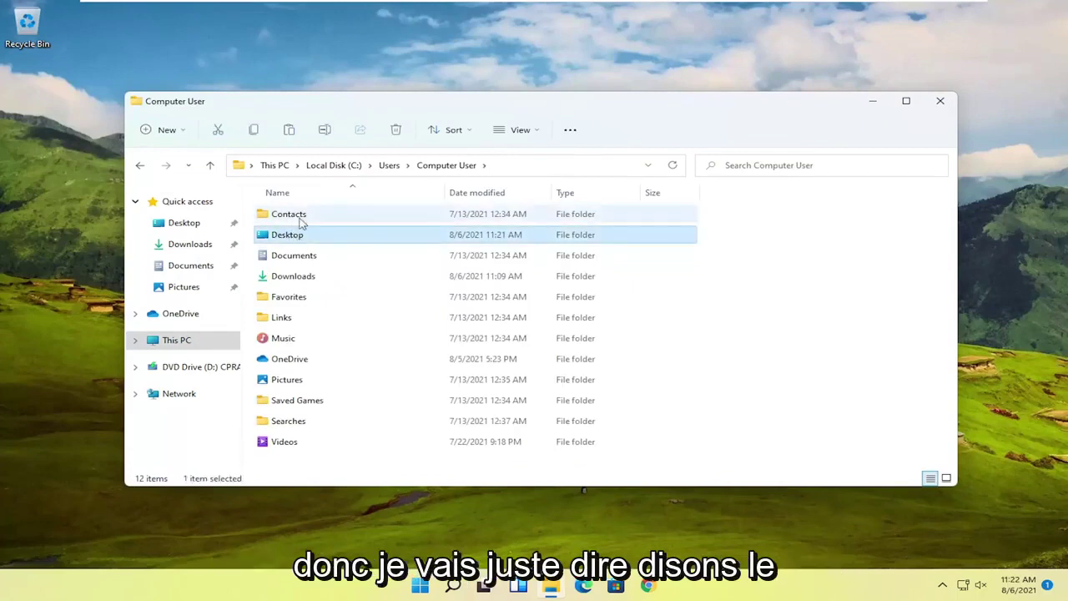
Open the Properties dialog of the Contacts folder
click(291, 218)
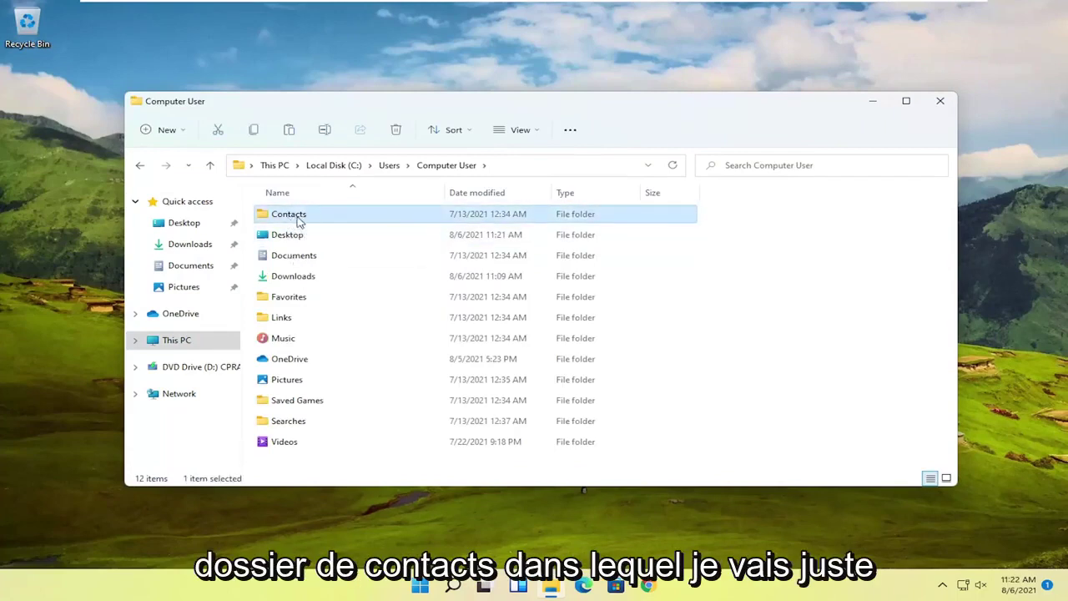
right_click(298, 220)
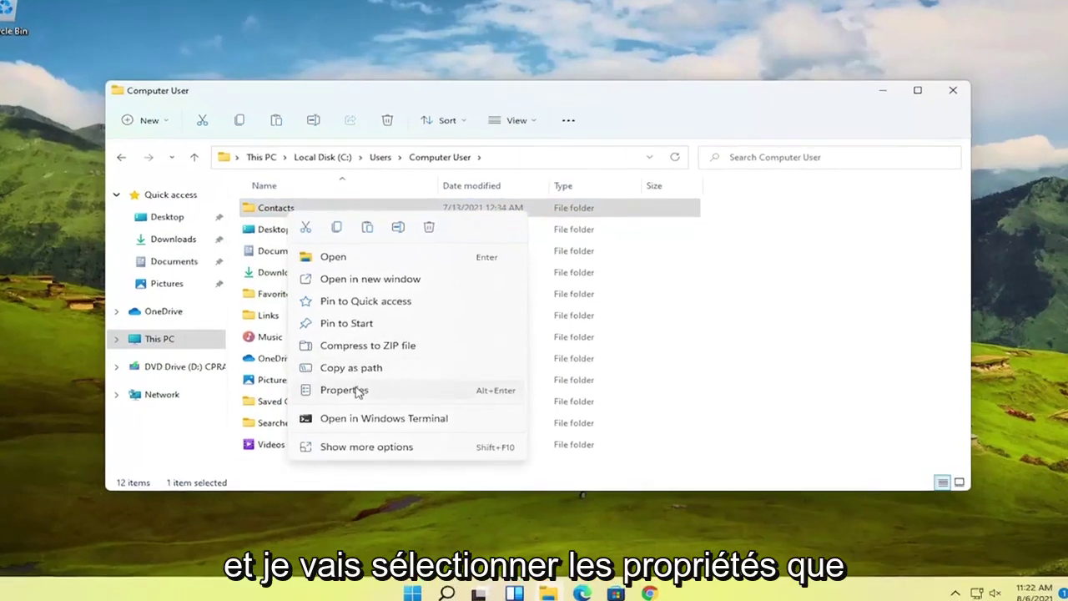
click(357, 390)
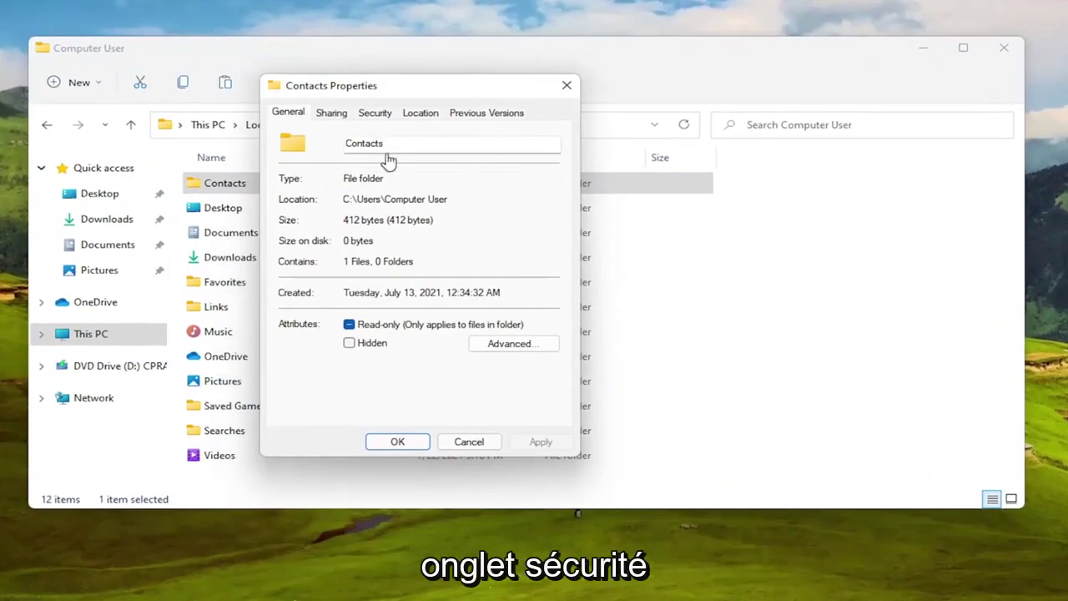
Open the Permissions for Contacts editor from the Security tab and move it up and left
click(375, 112)
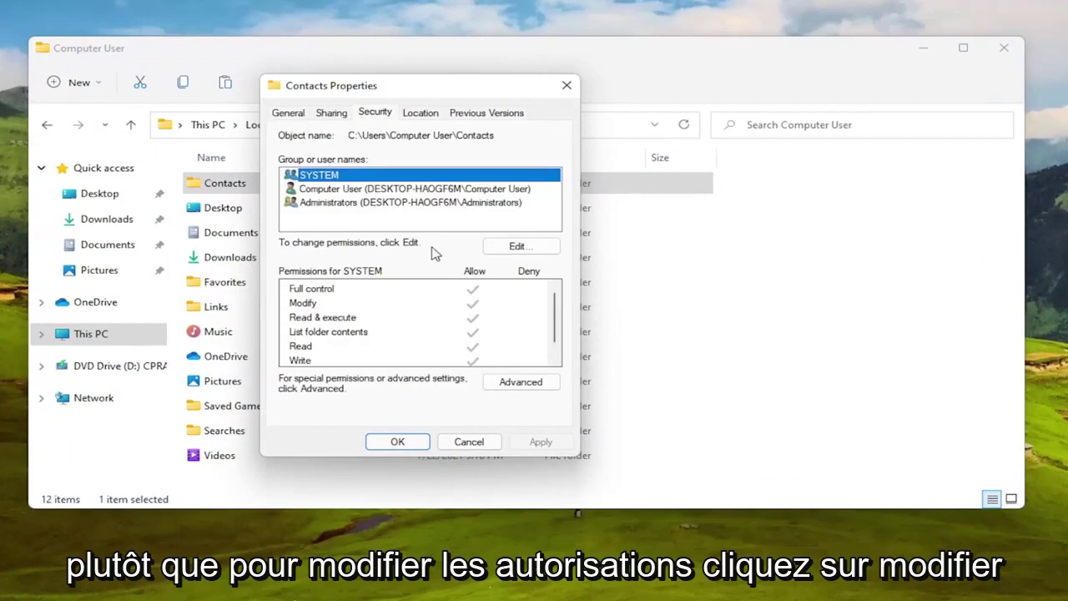
click(516, 247)
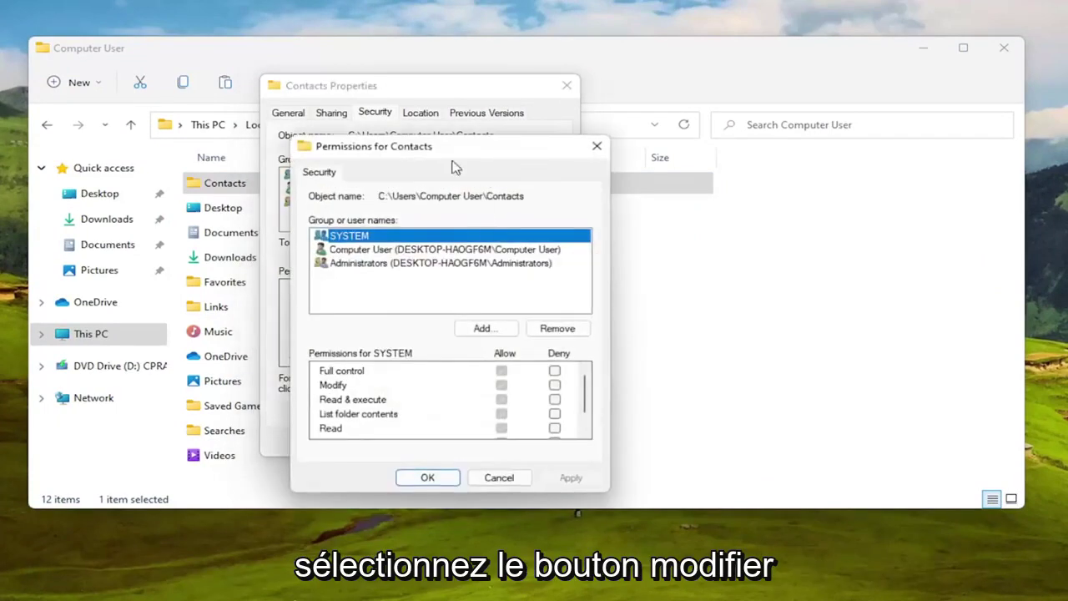
drag(433, 161, 409, 89)
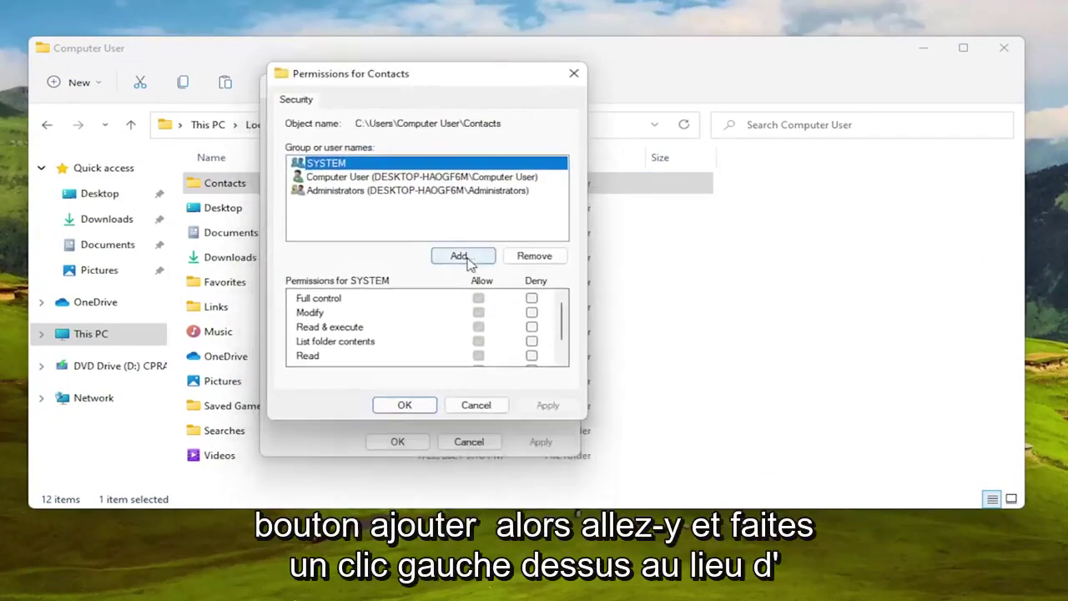
Find all accounts with Advanced search and choose Computer User as the account to add
click(461, 256)
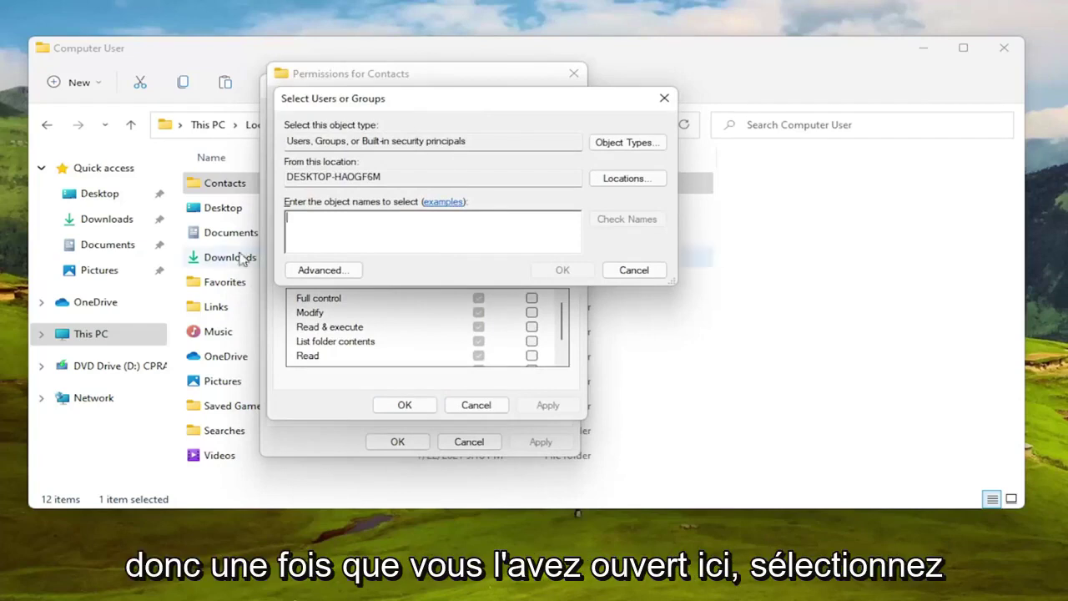
click(320, 272)
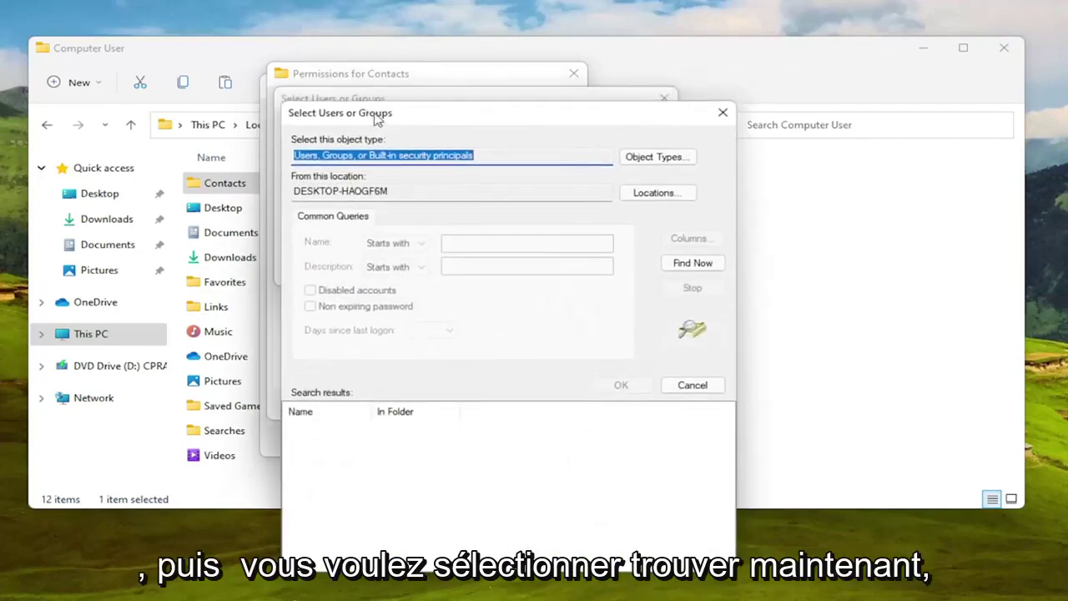
drag(370, 112, 351, 47)
click(664, 197)
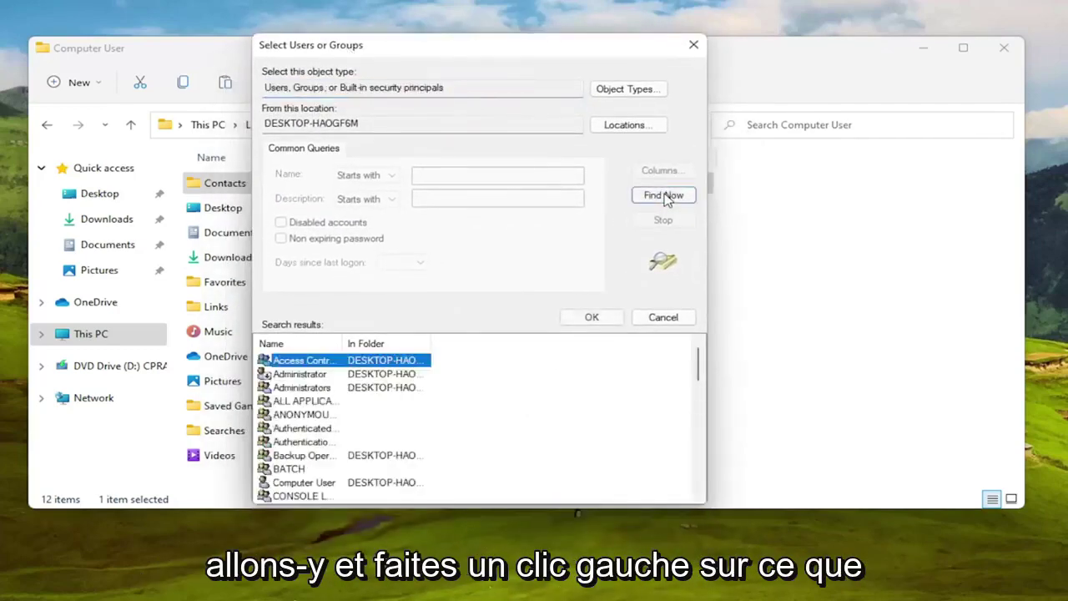
scroll(321, 444, down, 1)
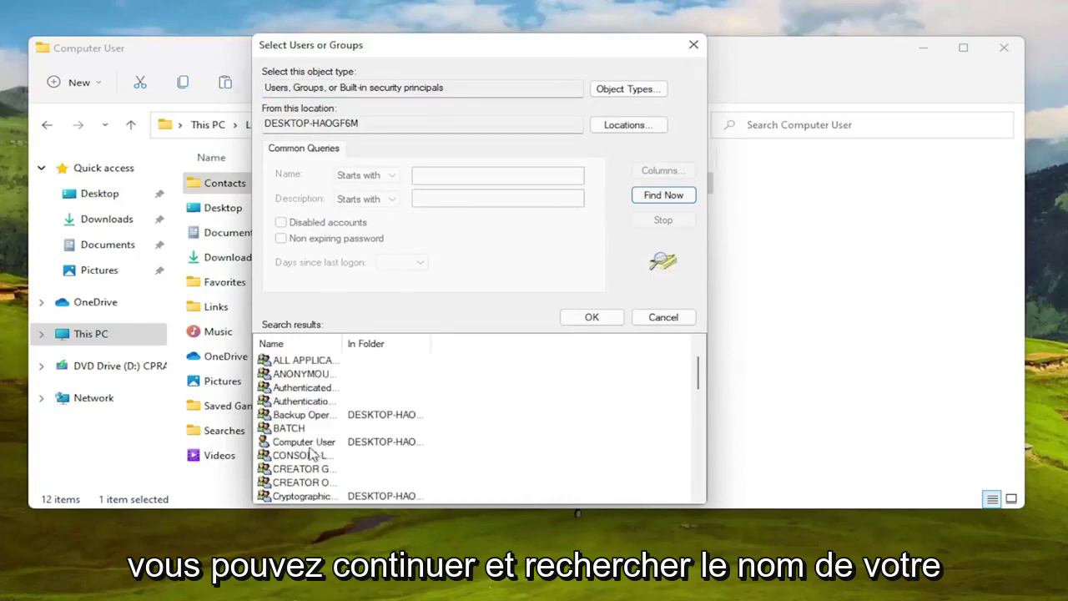
click(314, 443)
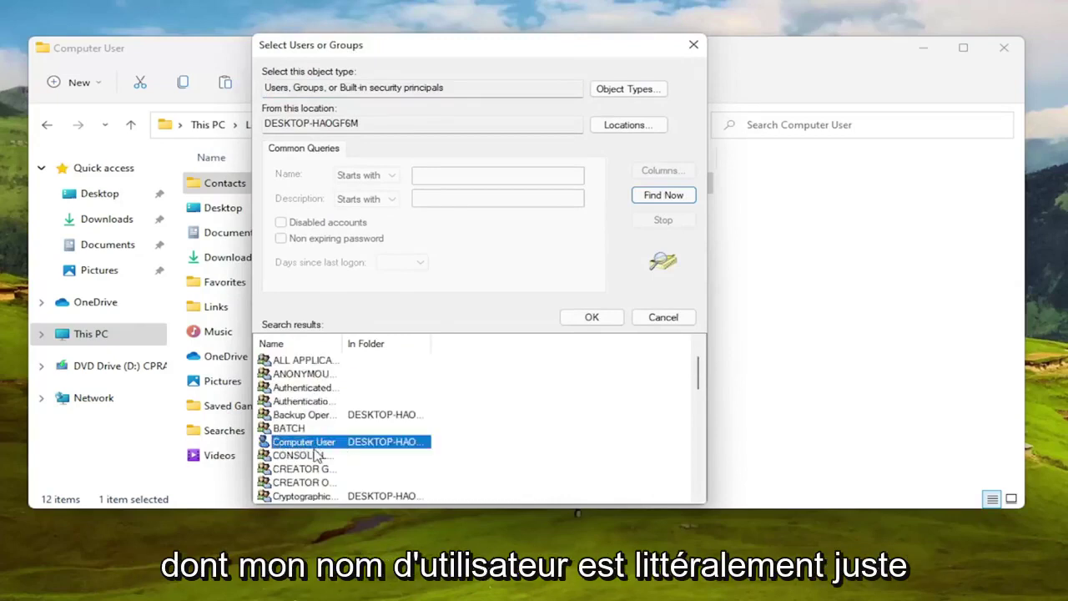
double_click(316, 444)
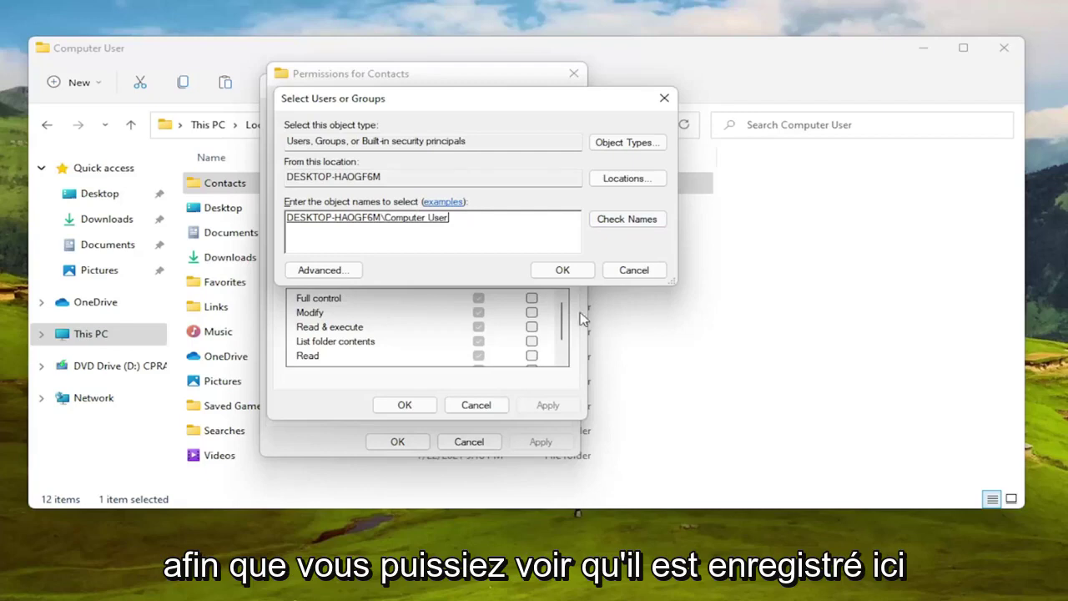
Add Computer User to the Contacts permissions and review its permission entries
click(553, 269)
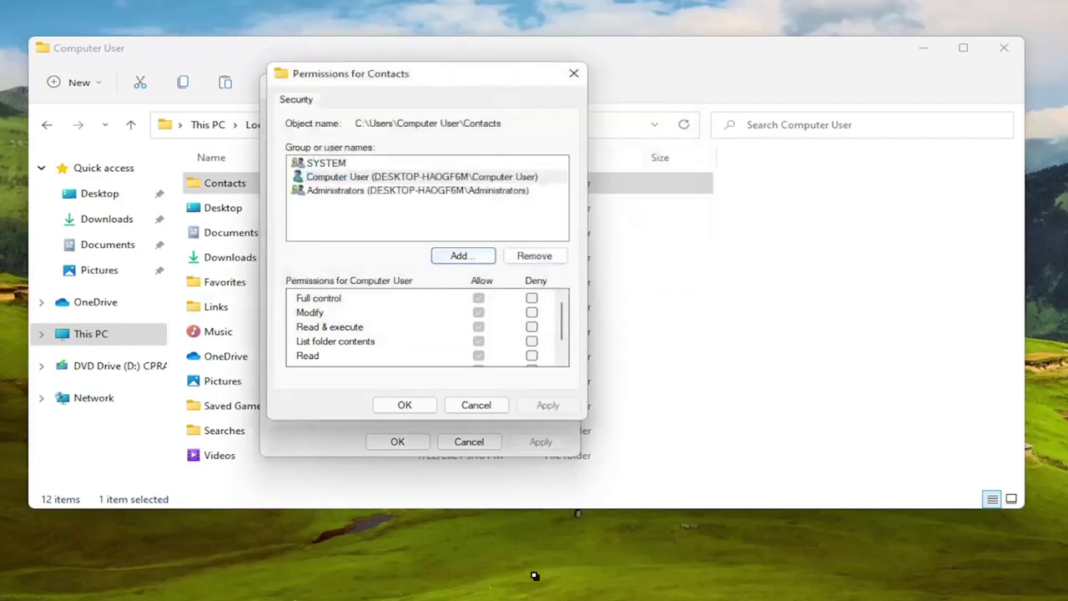
click(388, 178)
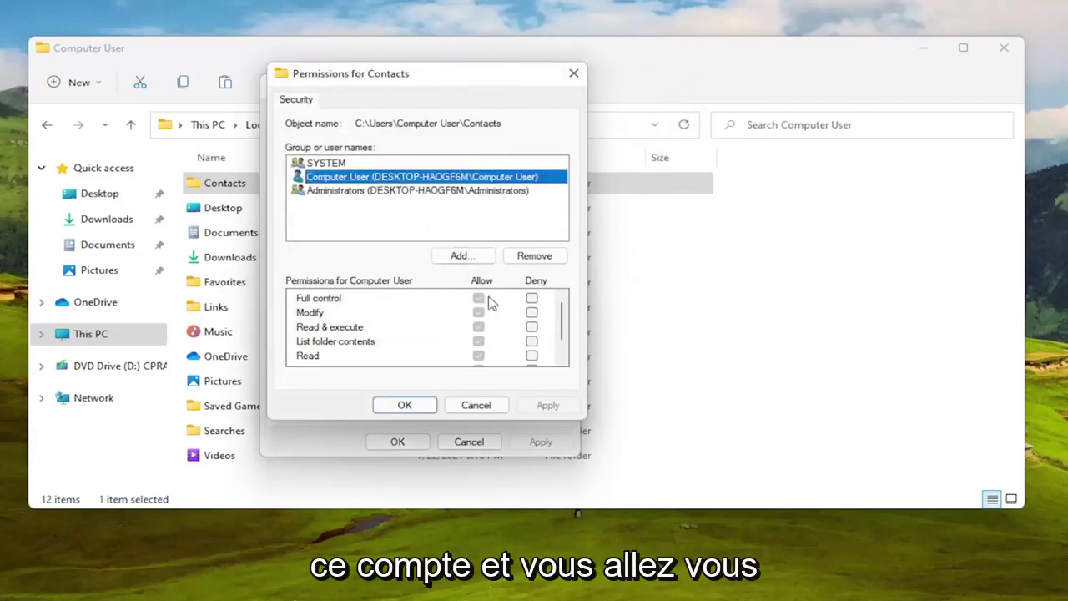
scroll(493, 335, down, 1)
scroll(477, 354, up, 1)
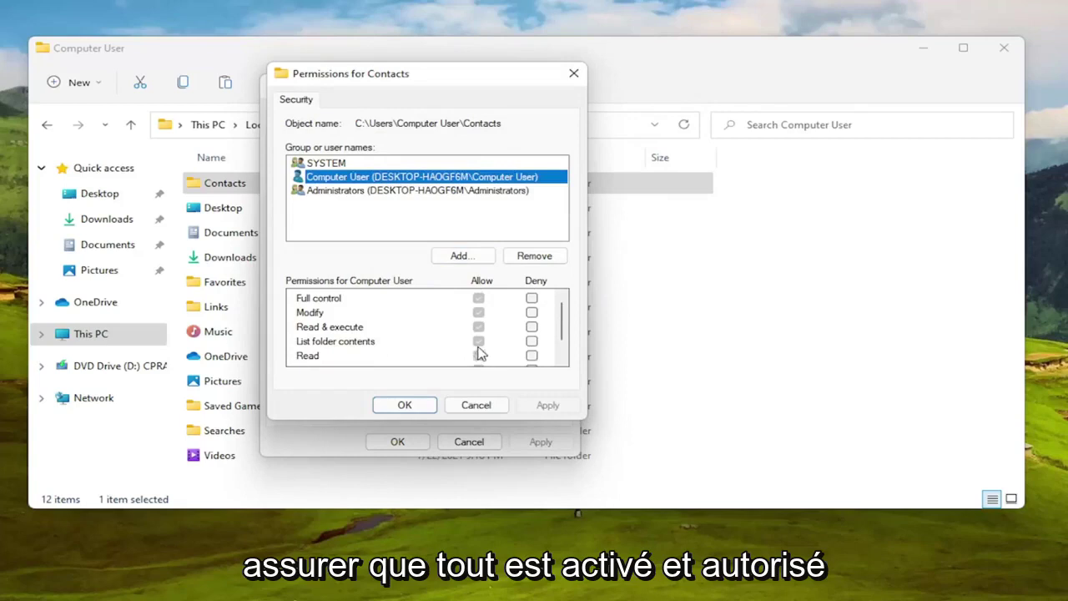
click(478, 338)
scroll(488, 335, down, 1)
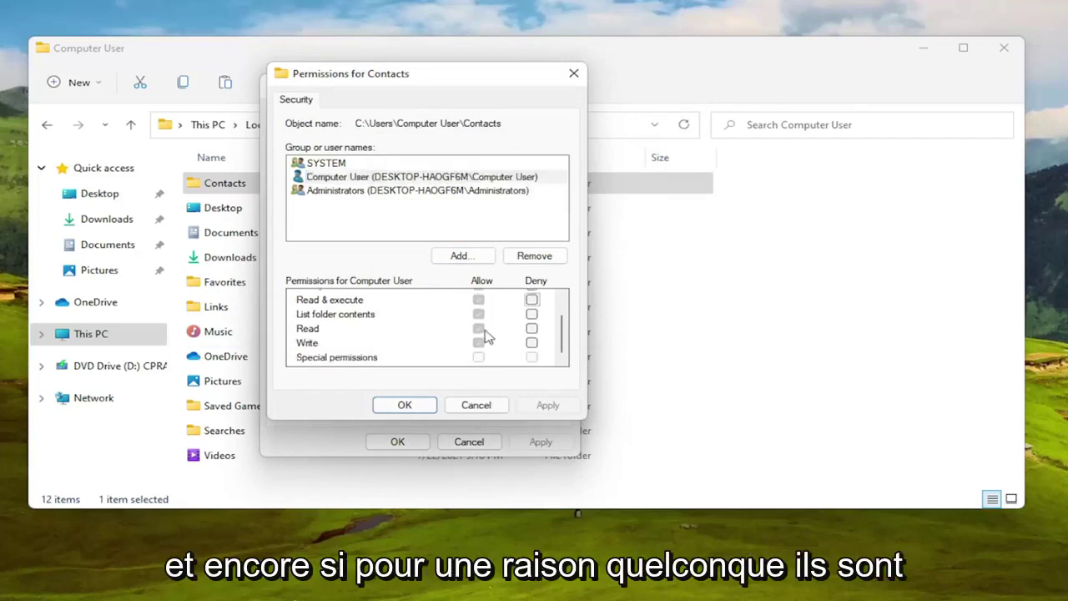
scroll(480, 332, up, 1)
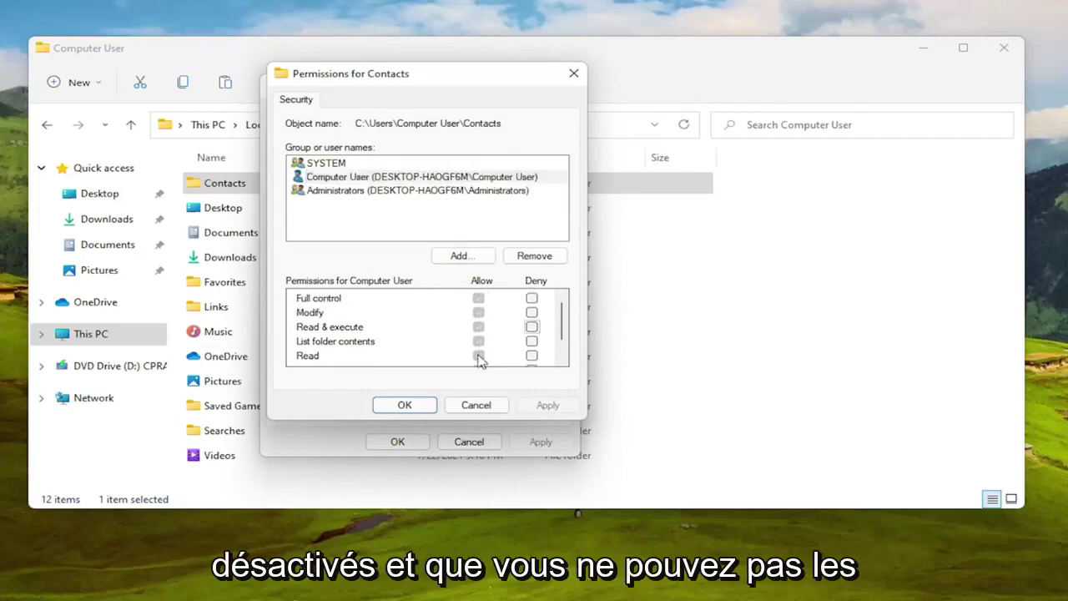
Add 'everyone', allow it Full control, then apply and close the permissions window
click(459, 255)
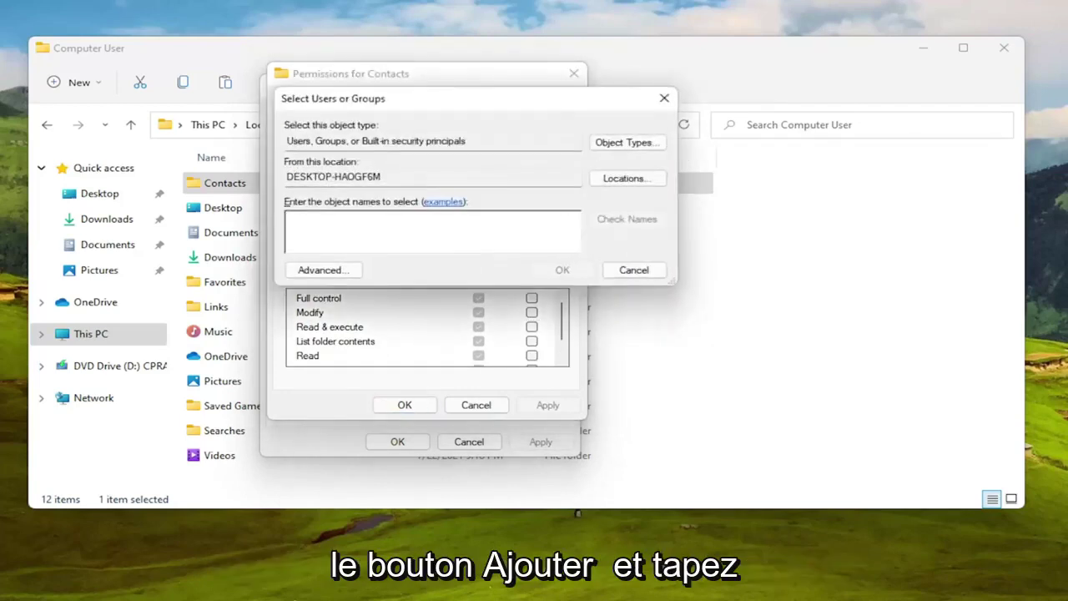
text(everyone)
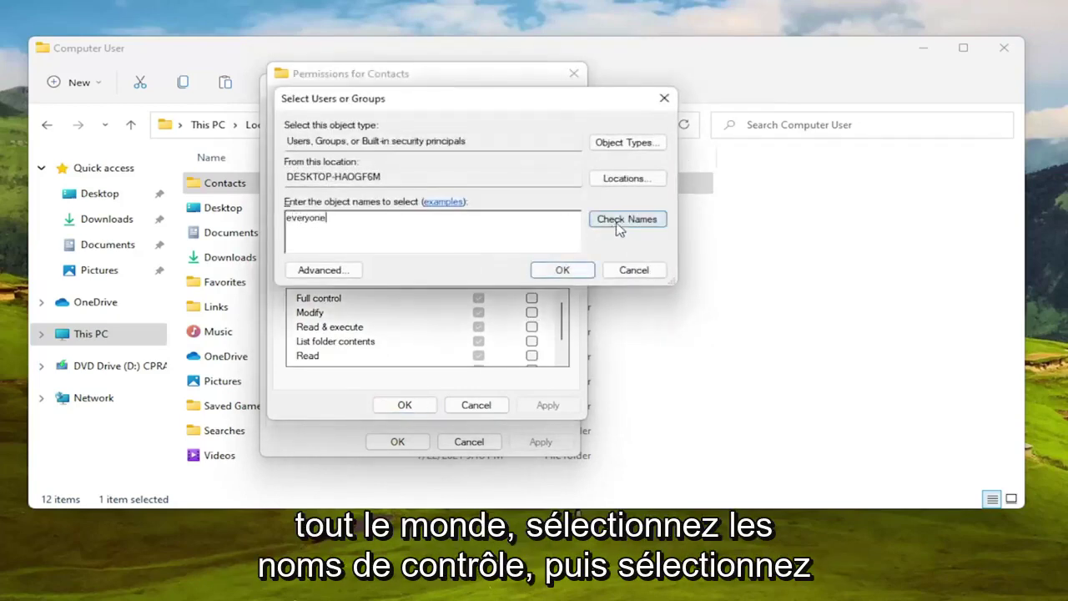
click(618, 222)
click(563, 270)
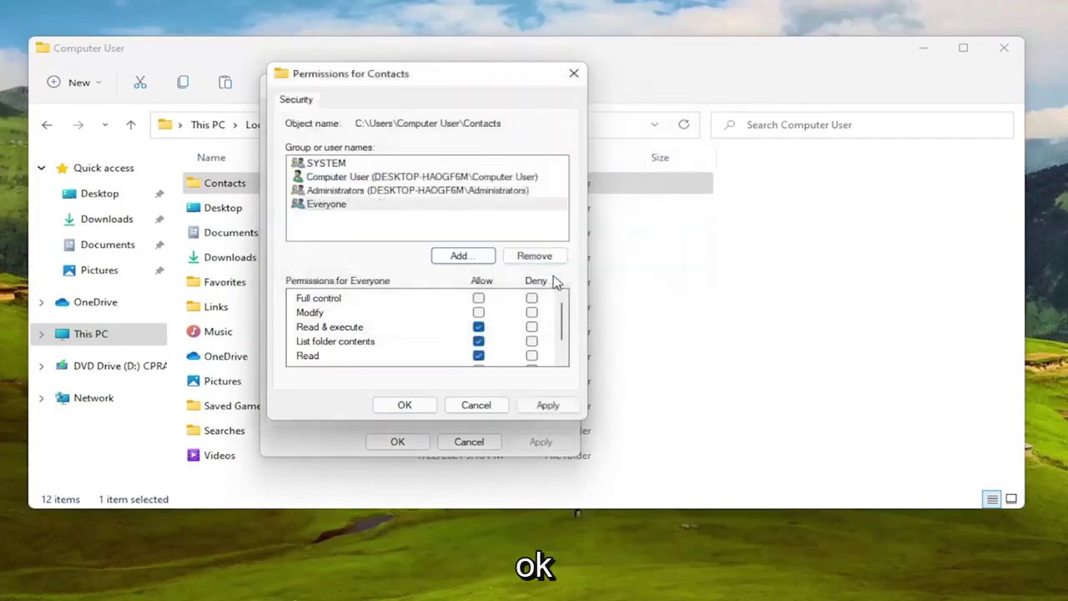
click(478, 299)
scroll(484, 317, down, 1)
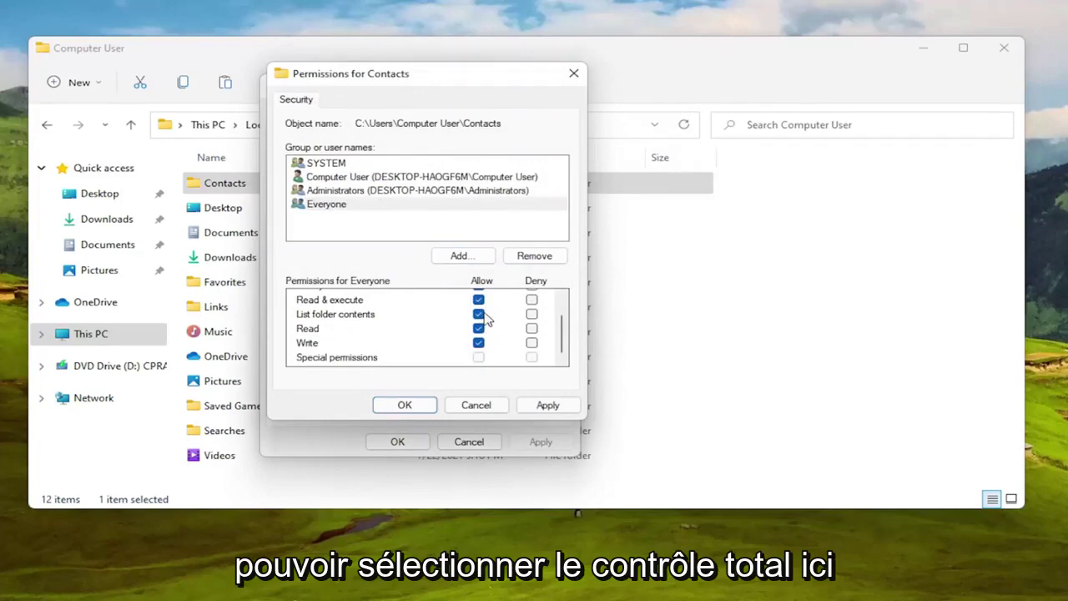
click(543, 405)
click(404, 405)
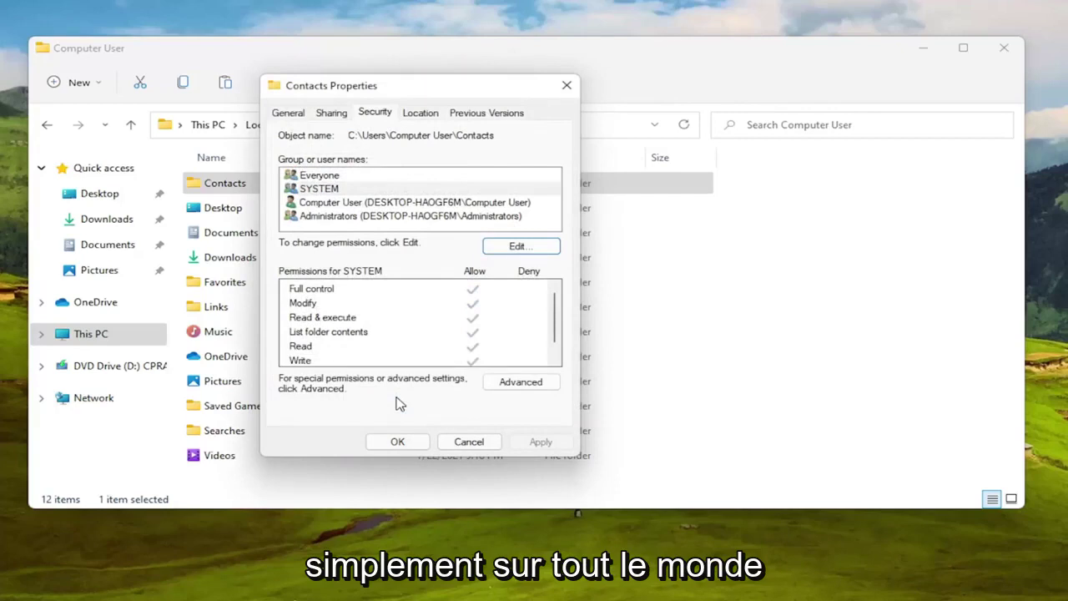
Select Everyone to review its allowed permissions, including Full control
click(317, 177)
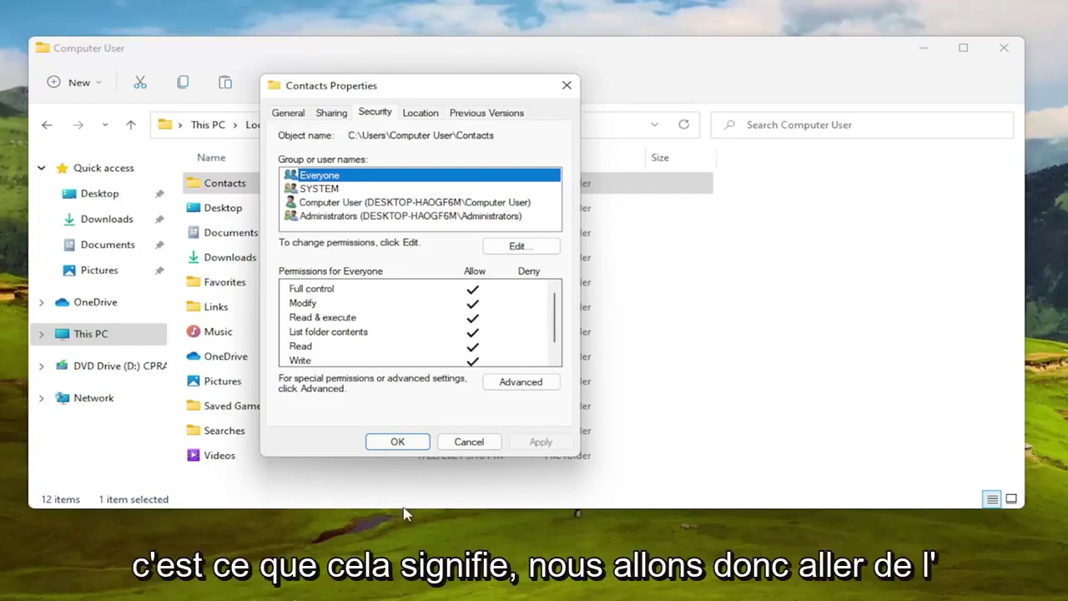
Confirm Contacts Properties with OK and close the File Explorer window
click(397, 441)
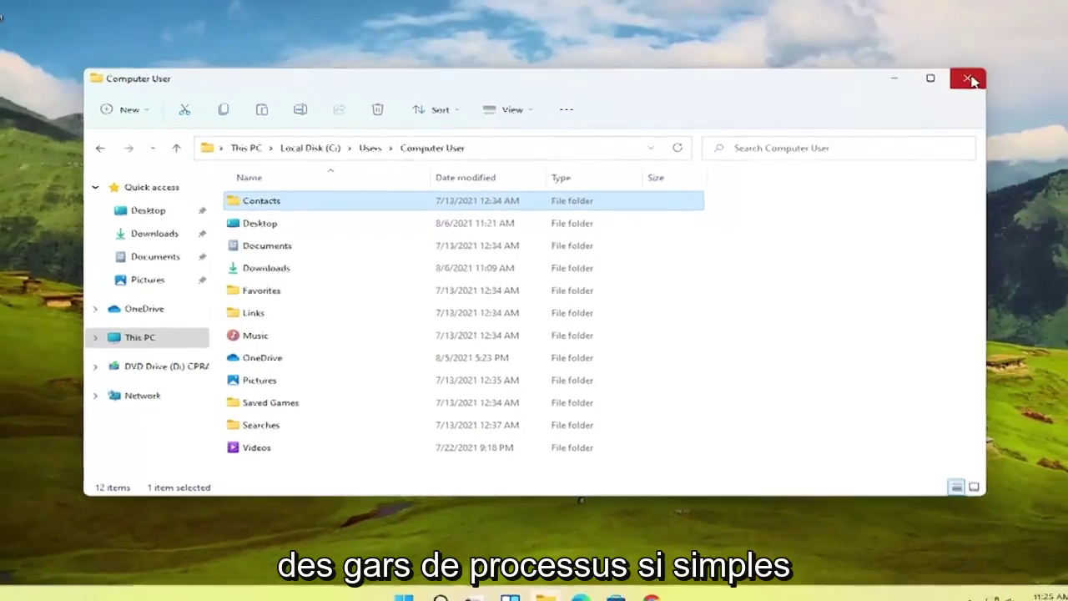
click(968, 78)
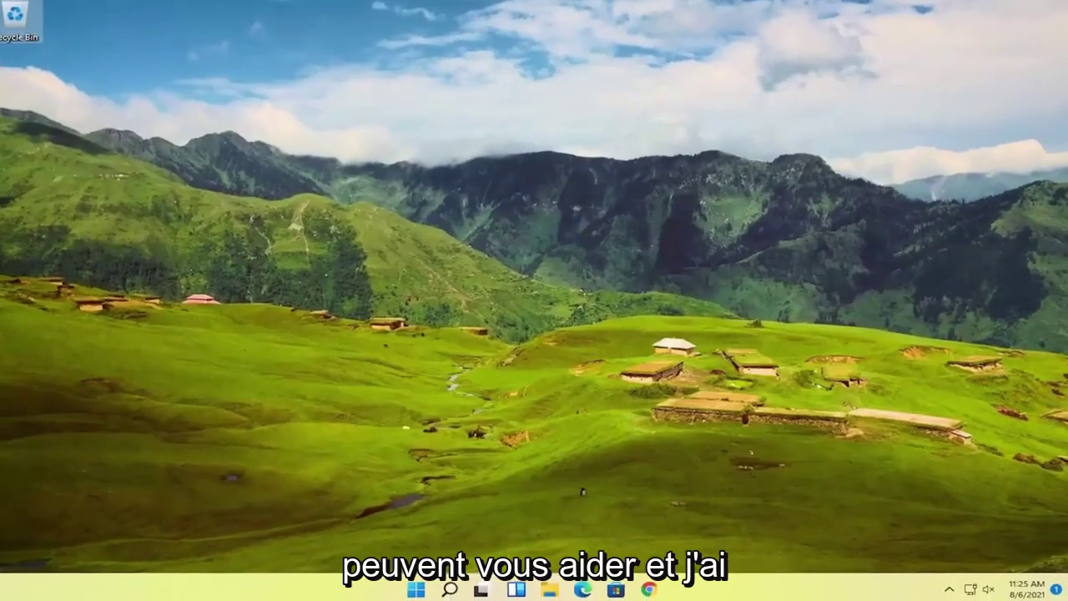